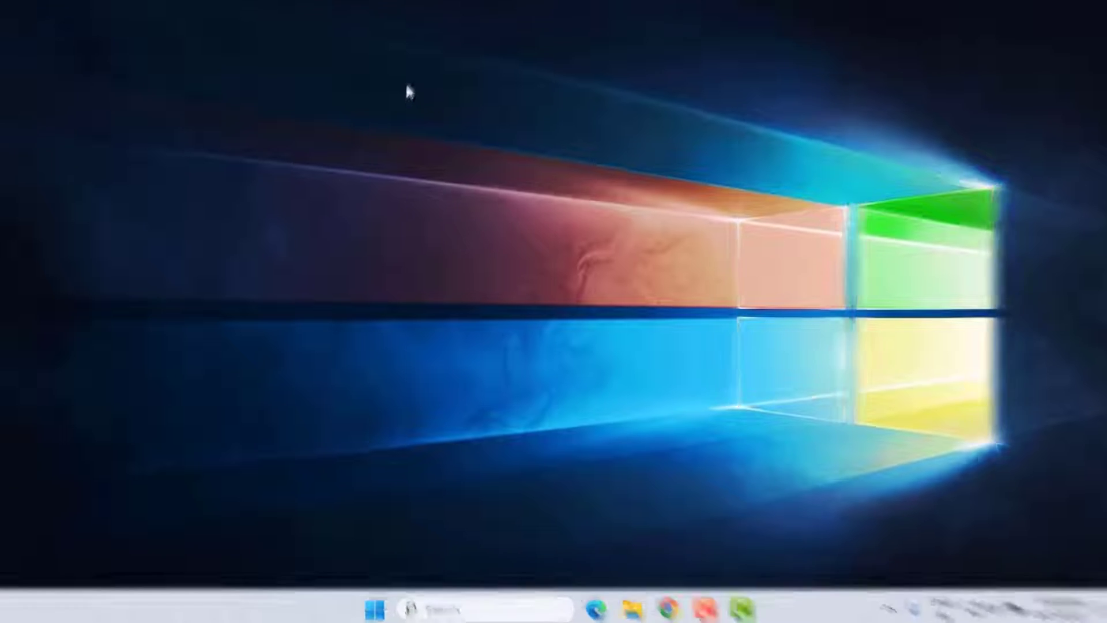
Open Windows Security and go to its Virus & threat protection page.
{"action": "key", "text": "super"}
{"action": "type", "text": "windows se"}
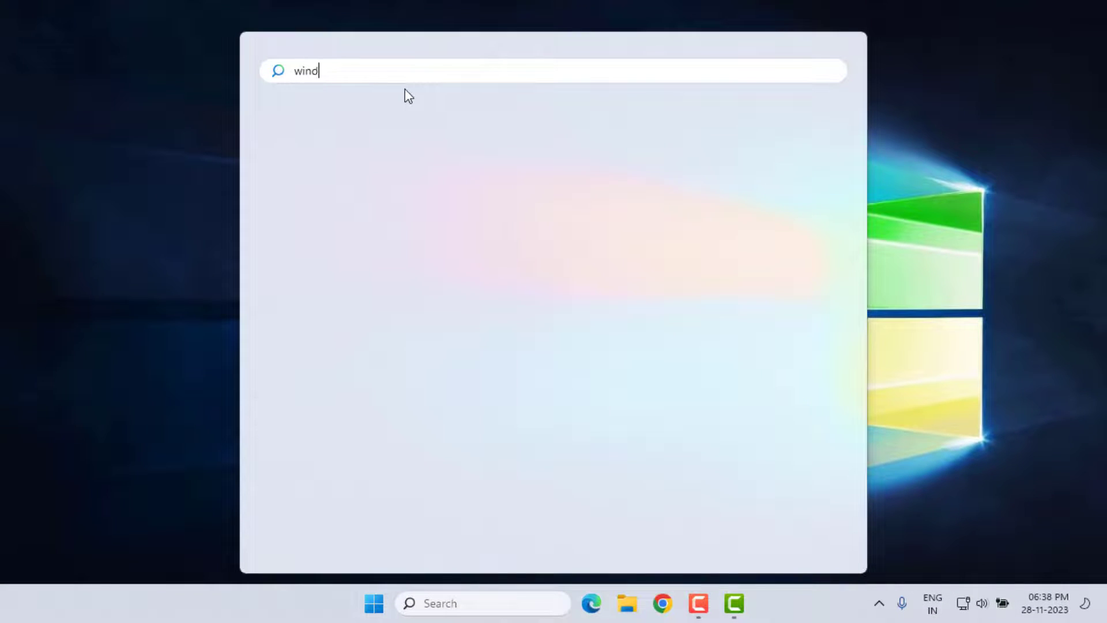
{"action": "type", "text": "curity"}
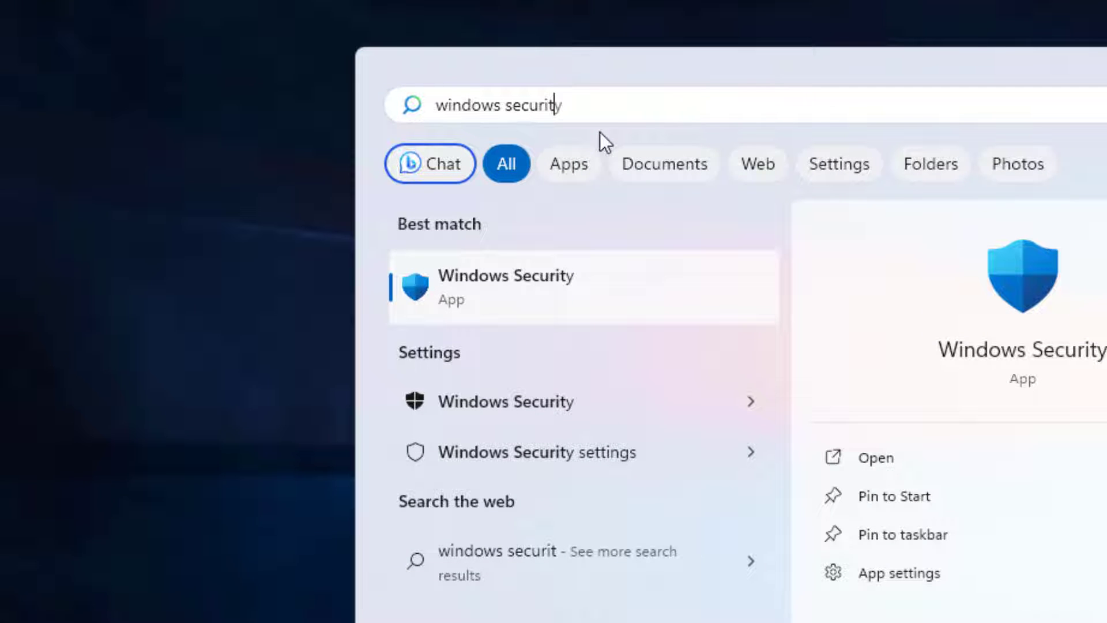
{"action": "key", "text": "Return"}
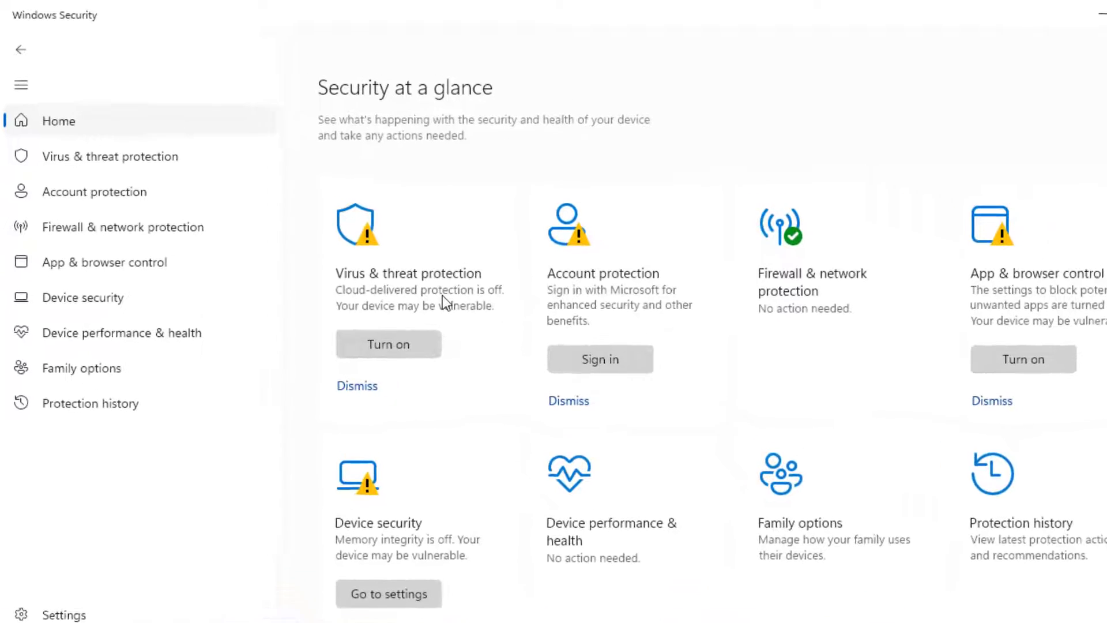
{"action": "left_click", "coordinate": [525, 369]}
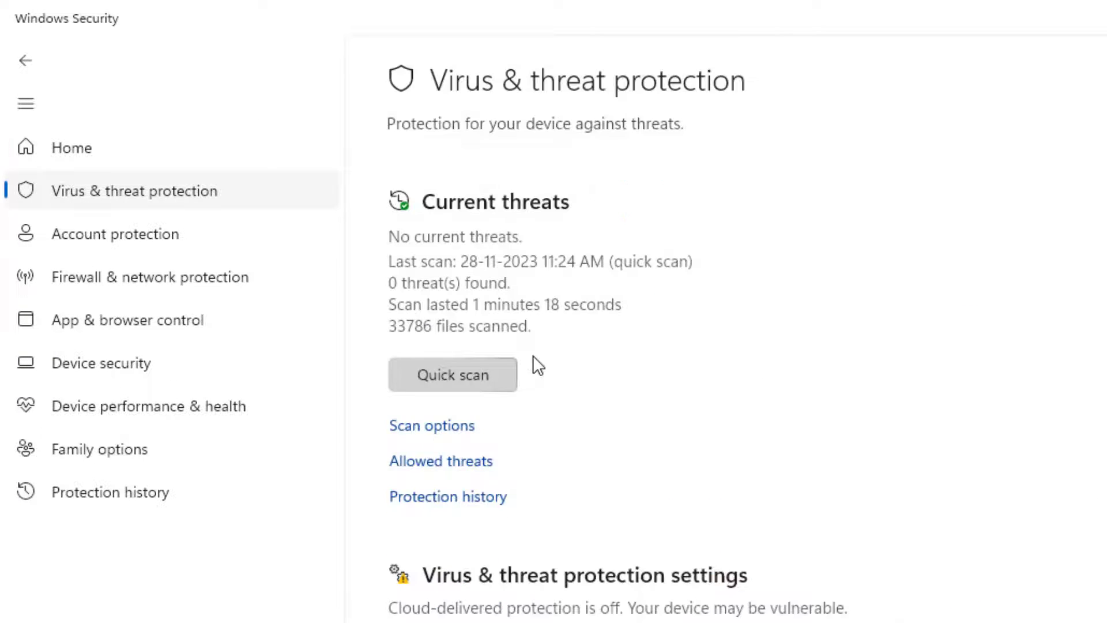
Open the management page for virus & threat protection settings and turn off Real-time protection.
{"action": "scroll", "coordinate": [542, 461], "scroll_direction": "down", "scroll_amount": 5}
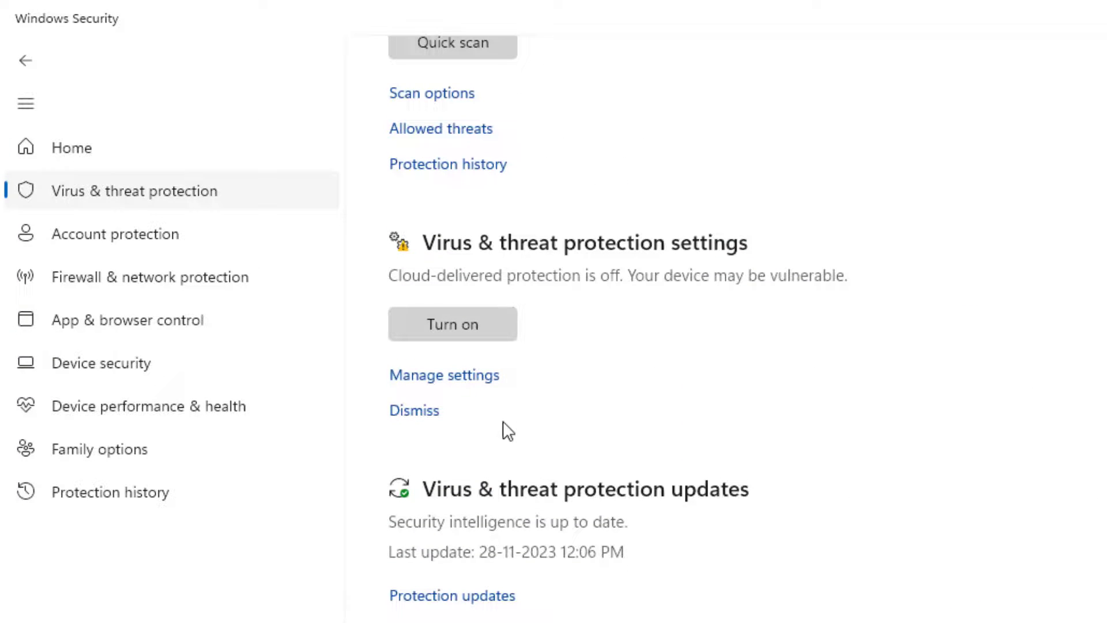
{"action": "left_click", "coordinate": [471, 380]}
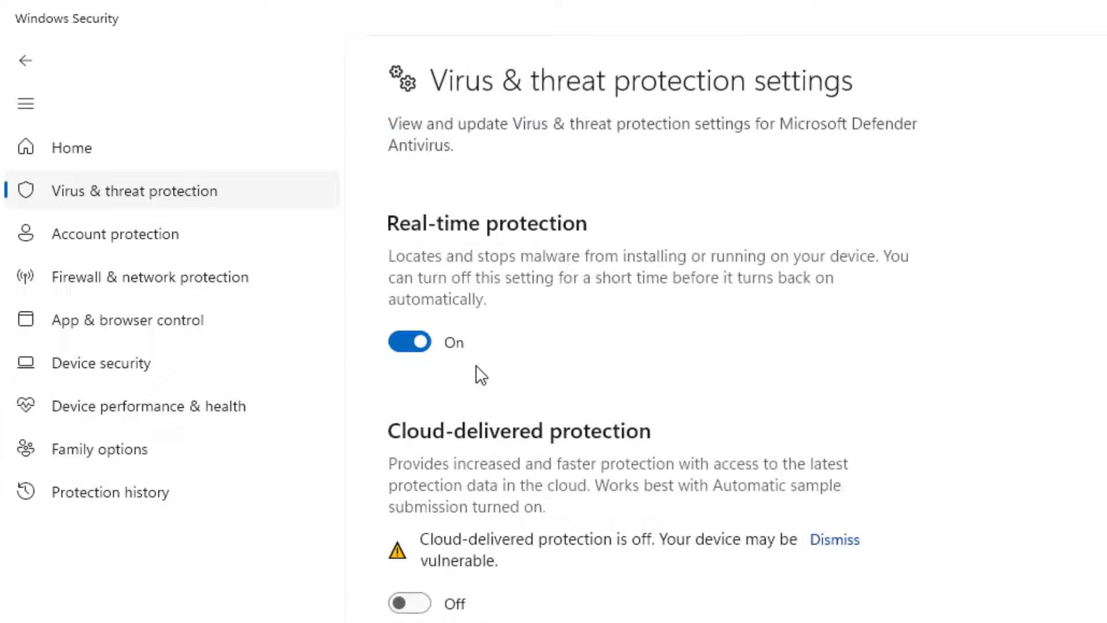
{"action": "scroll", "coordinate": [469, 469], "scroll_direction": "down", "scroll_amount": 10}
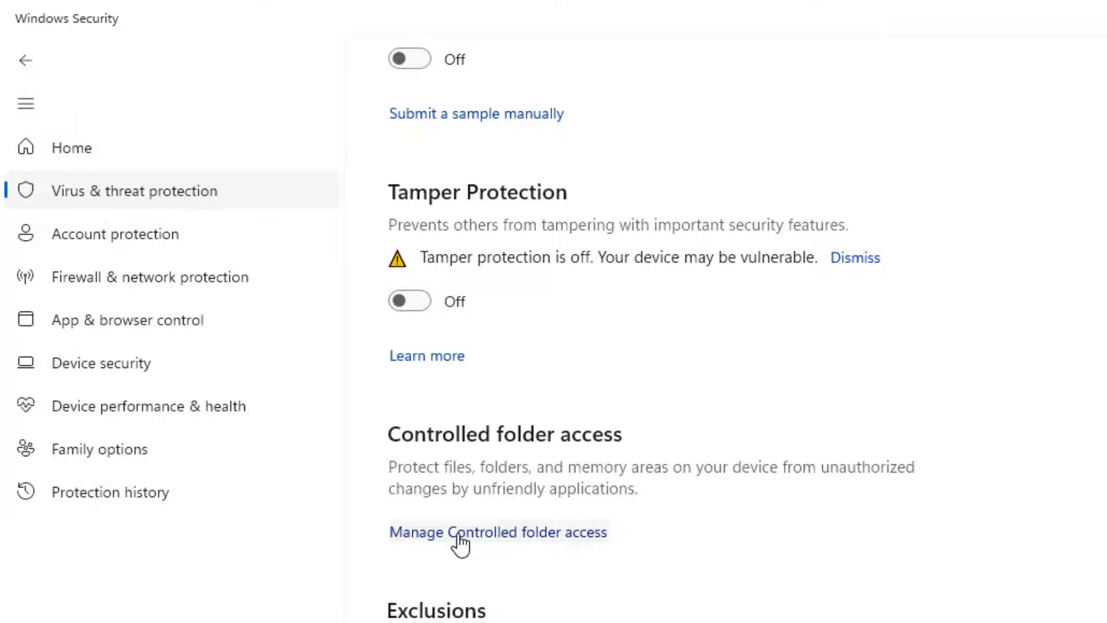
{"action": "scroll", "coordinate": [460, 541], "scroll_direction": "up", "scroll_amount": 10}
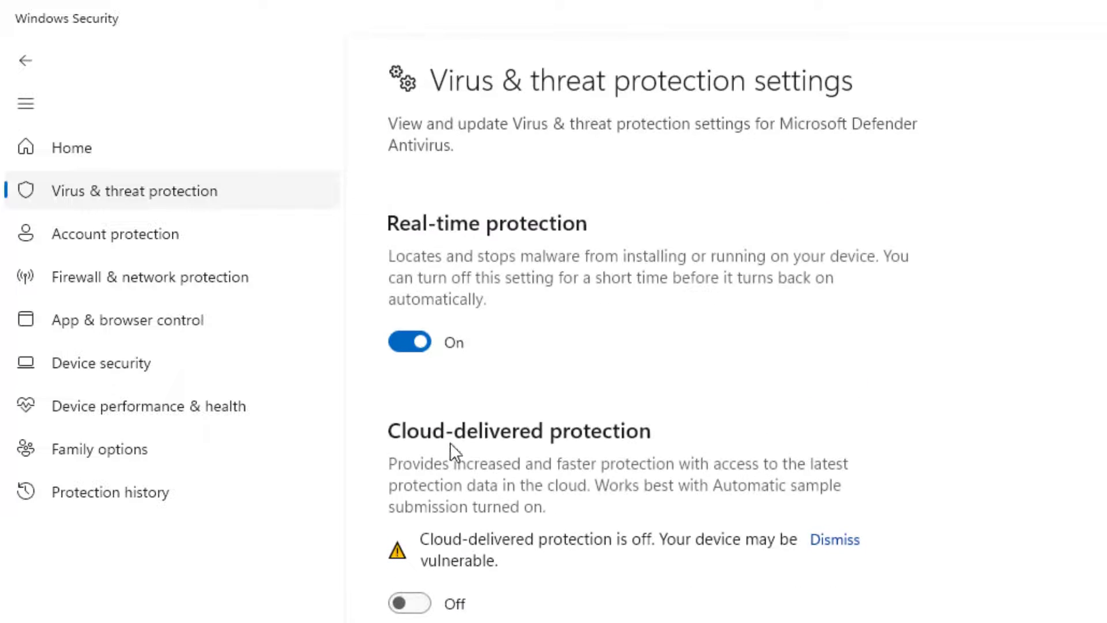
{"action": "left_click", "coordinate": [421, 340]}
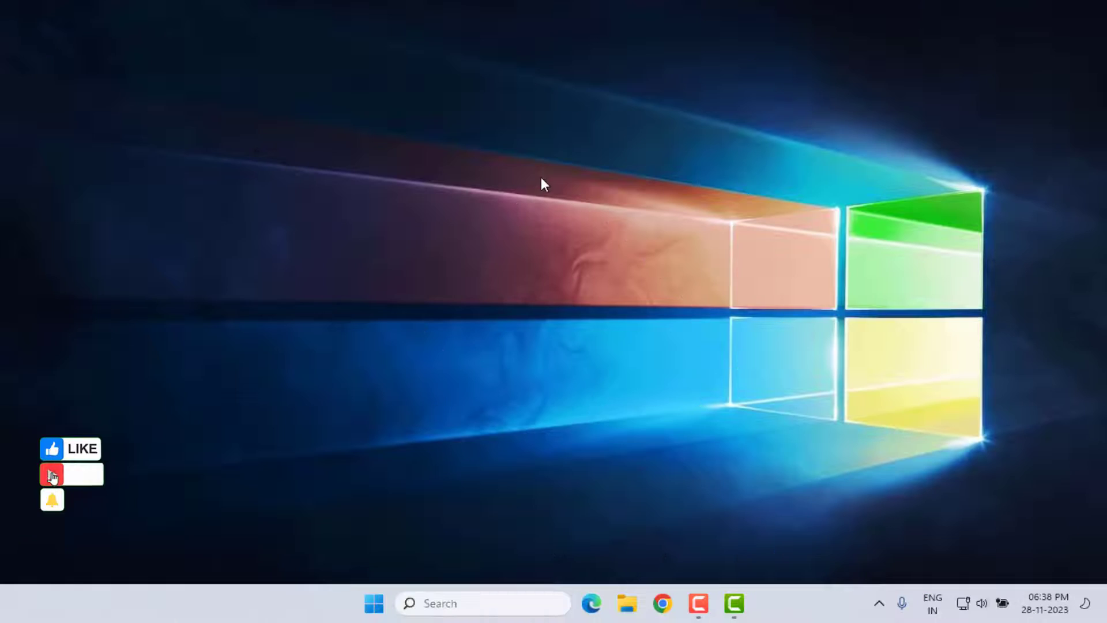
Open System Configuration by running the msconfig command.
{"action": "key", "text": "super+r"}
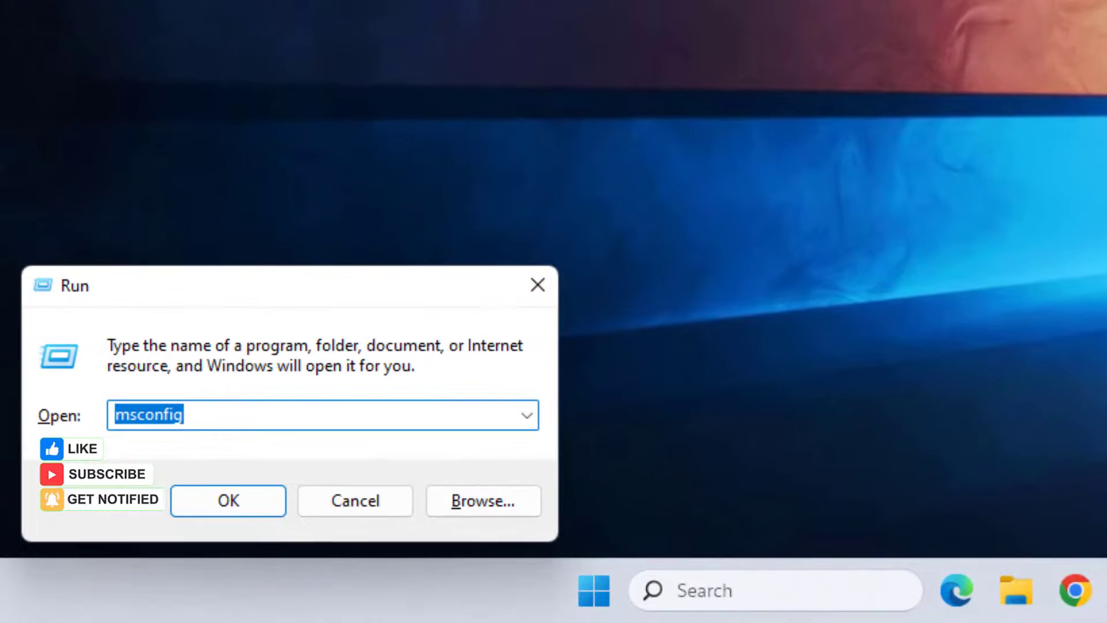
{"action": "left_click", "coordinate": [223, 455]}
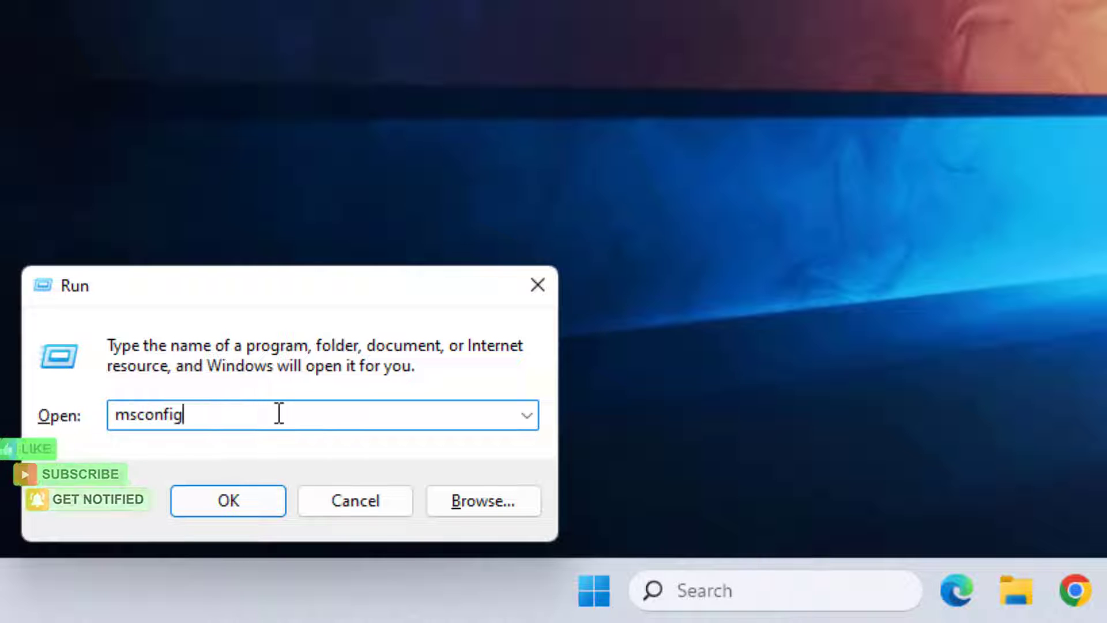
{"action": "double_click", "coordinate": [280, 413]}
{"action": "key", "text": "Return"}
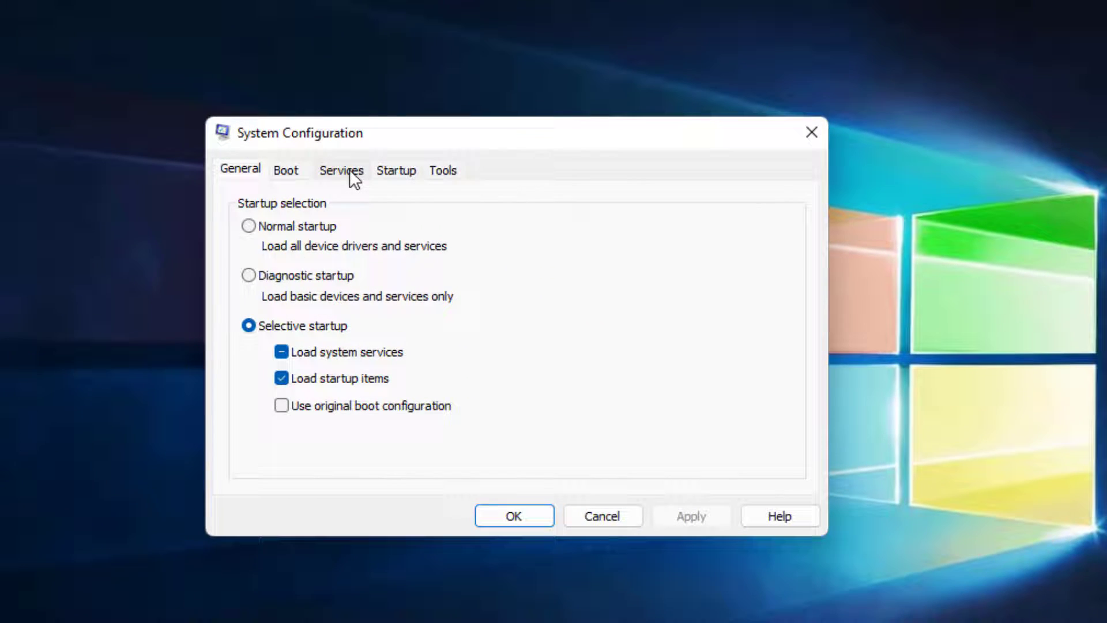
Hide all Microsoft services in the System Configuration service list and confirm the configuration.
{"action": "left_click", "coordinate": [353, 179]}
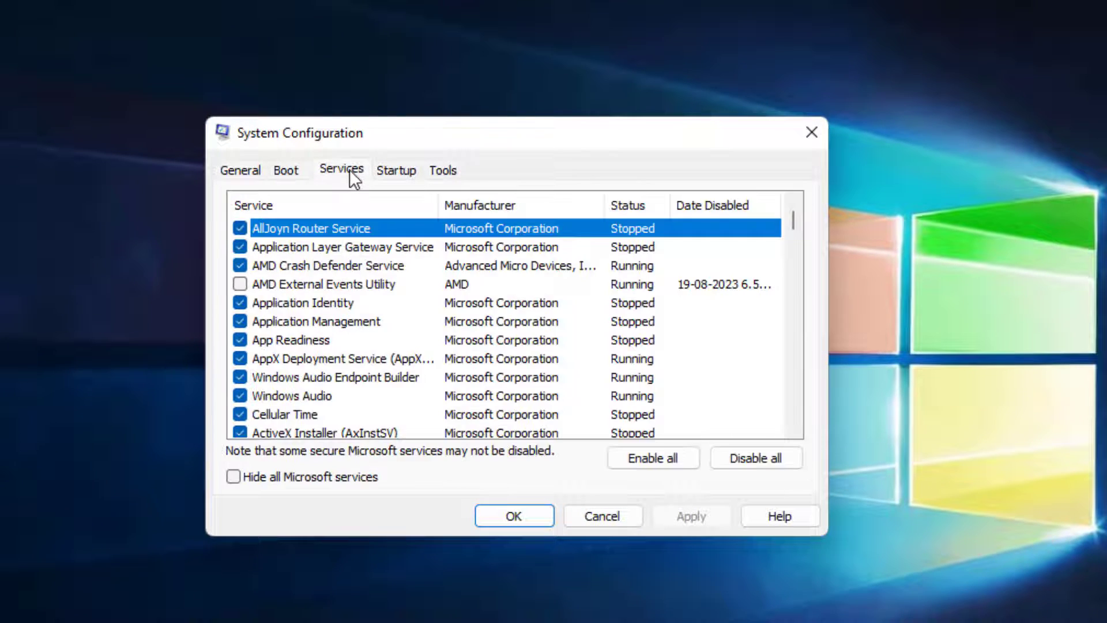
{"action": "left_click", "coordinate": [235, 477]}
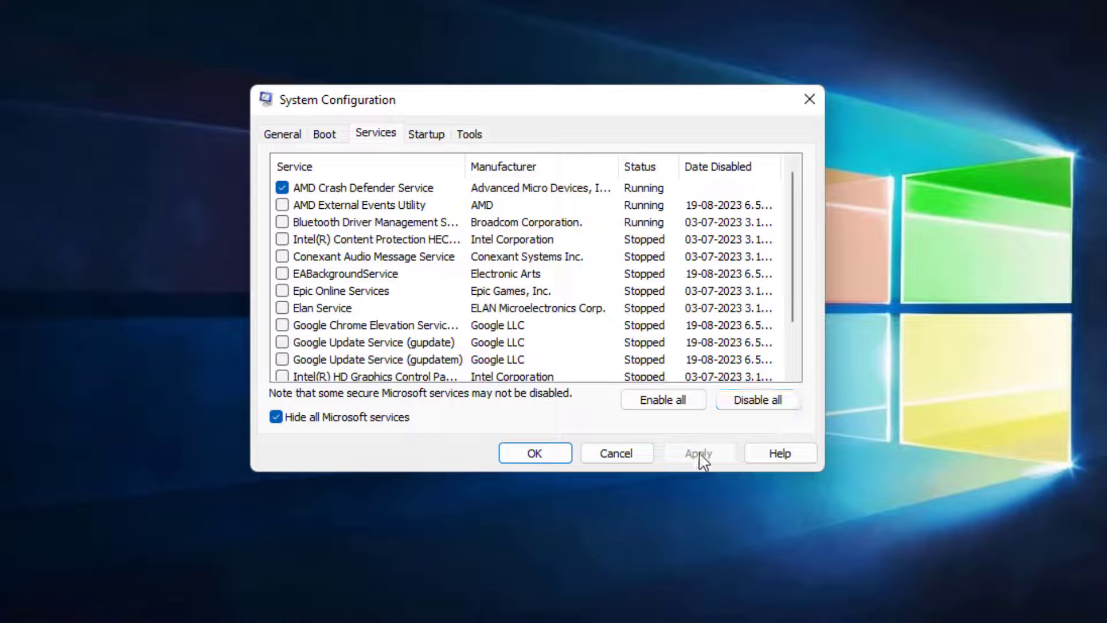
{"action": "left_click", "coordinate": [536, 453]}
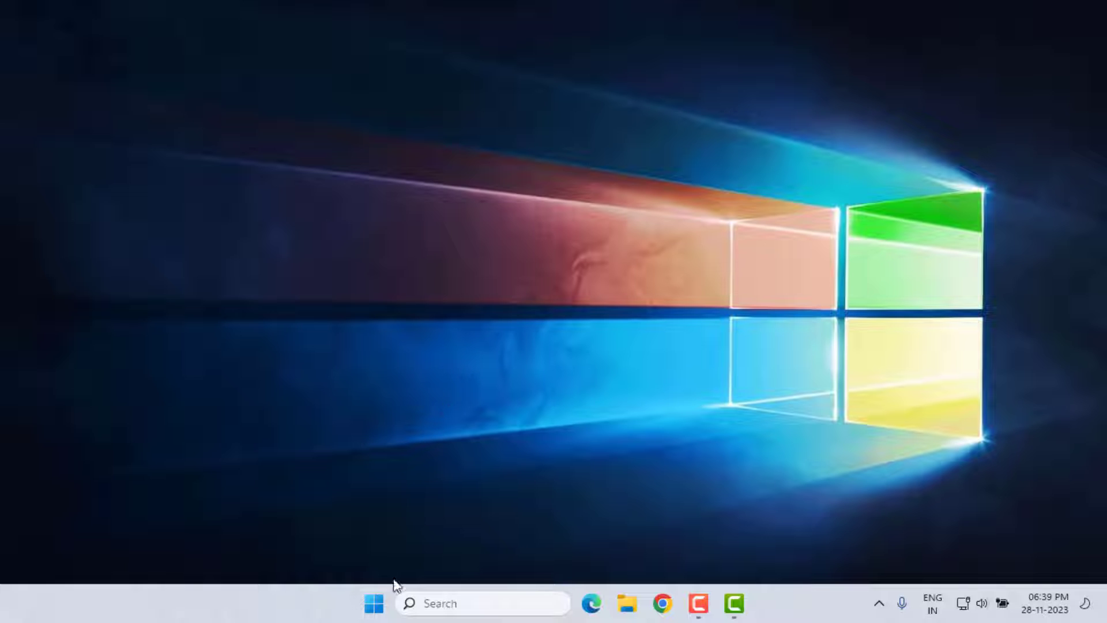
Open Task Manager and review which startup apps are enabled or disabled.
{"action": "right_click", "coordinate": [375, 604]}
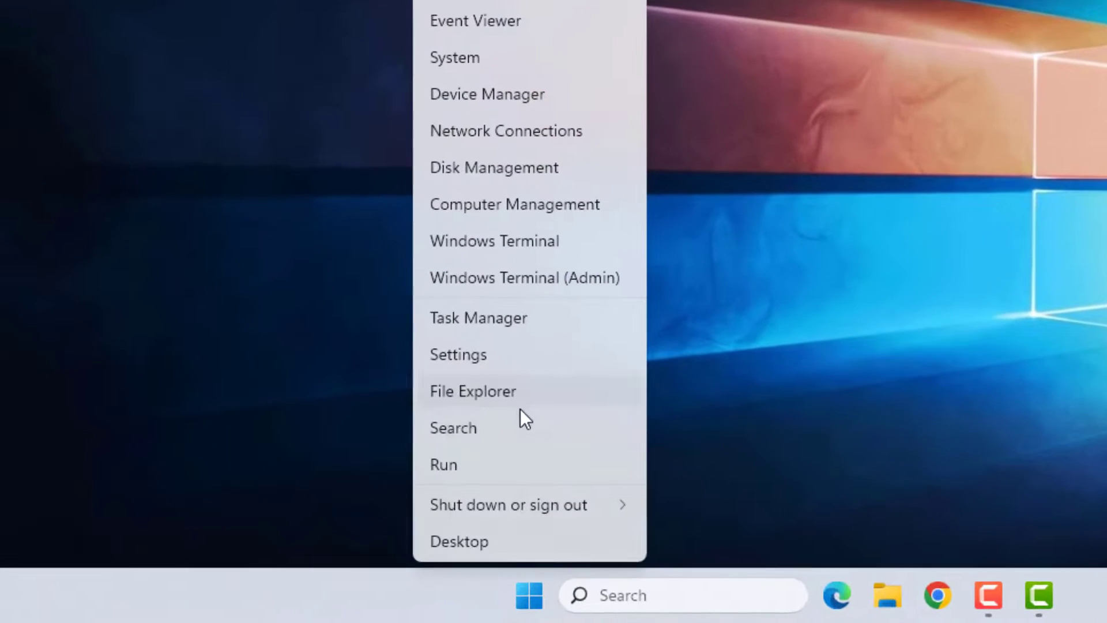
{"action": "left_click", "coordinate": [522, 324]}
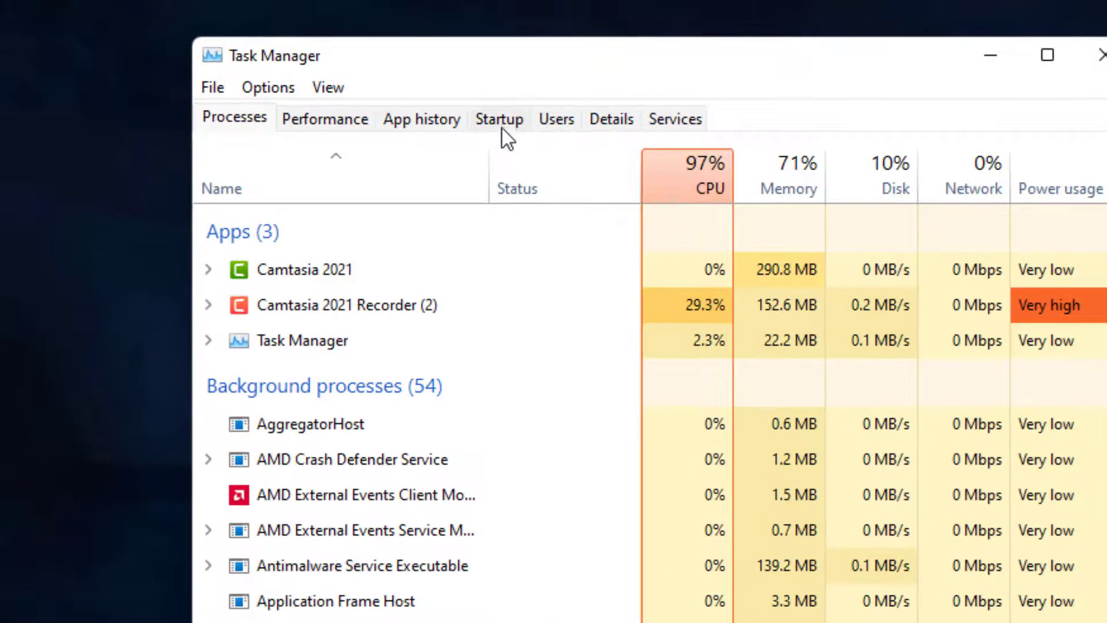
{"action": "left_click", "coordinate": [499, 118]}
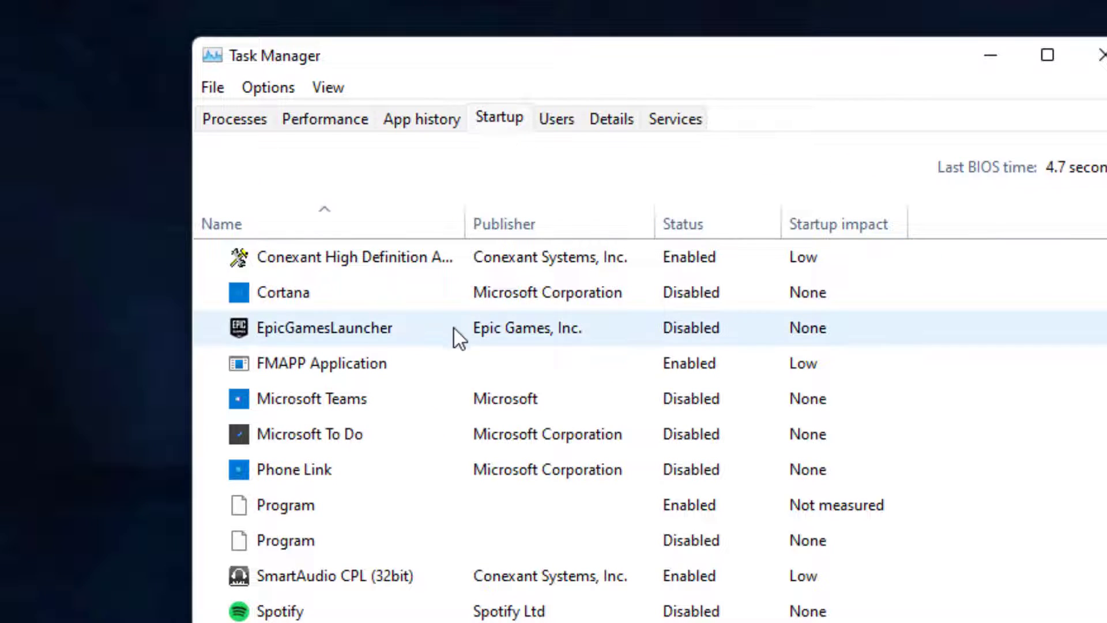
{"action": "scroll", "coordinate": [710, 444], "scroll_direction": "down", "scroll_amount": 2}
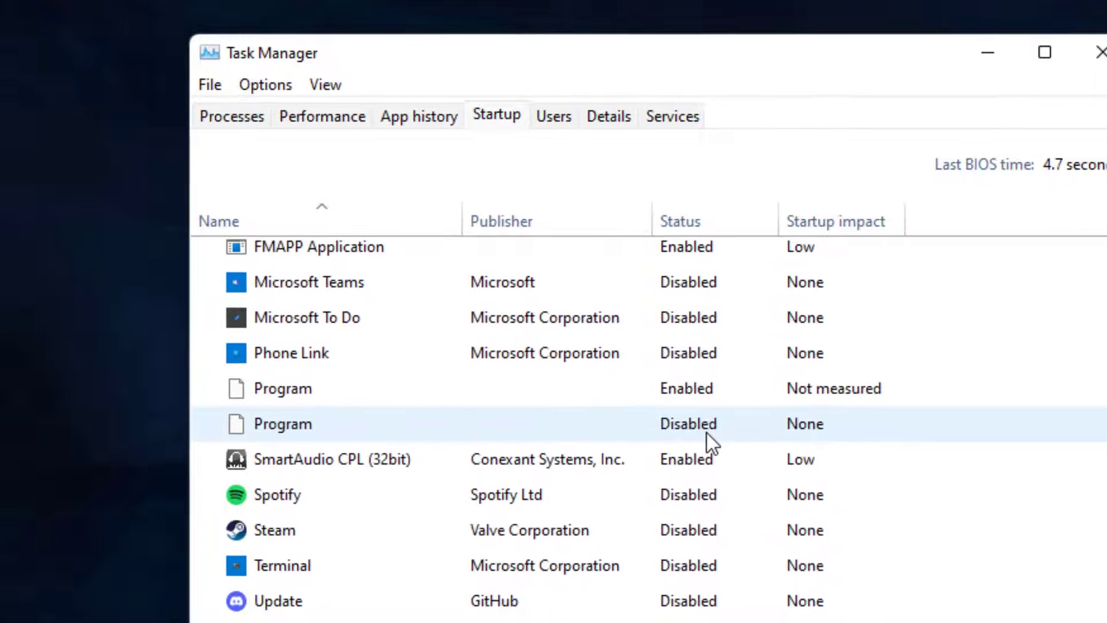
{"action": "scroll", "coordinate": [668, 440], "scroll_direction": "up", "scroll_amount": 2}
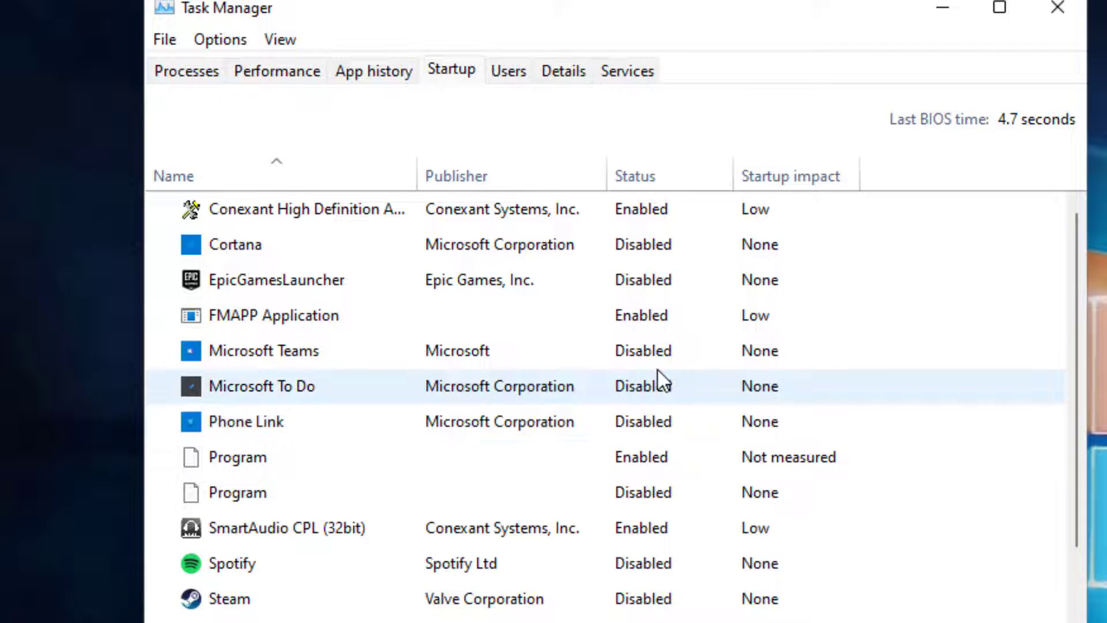
Check the startup options available for Cortana without changing them, and close Task Manager.
{"action": "right_click", "coordinate": [633, 245]}
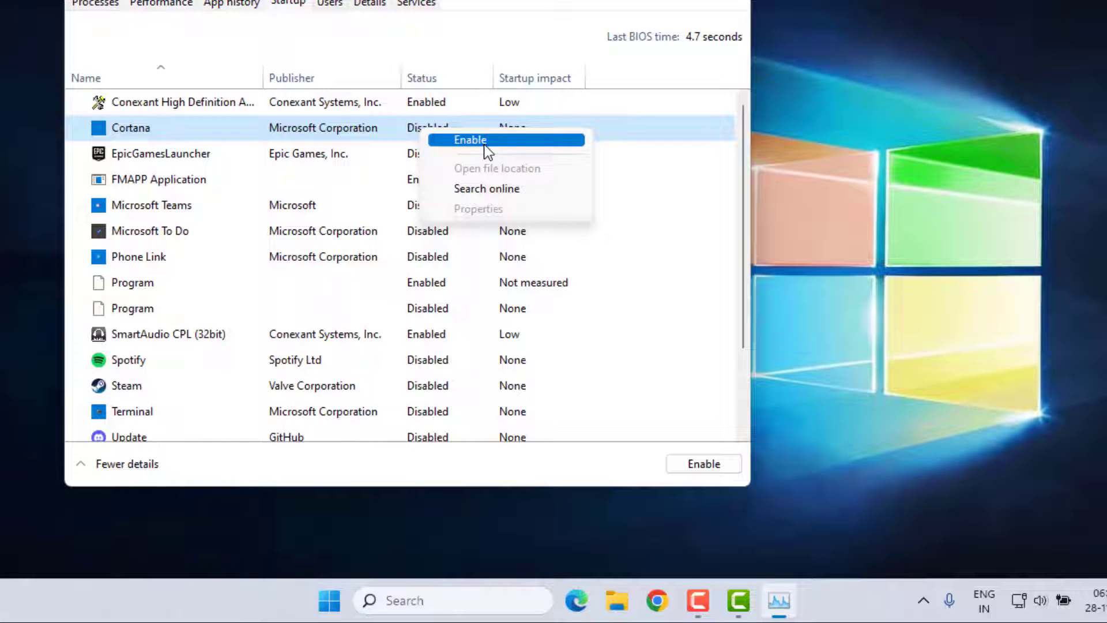
{"action": "left_click", "coordinate": [393, 131]}
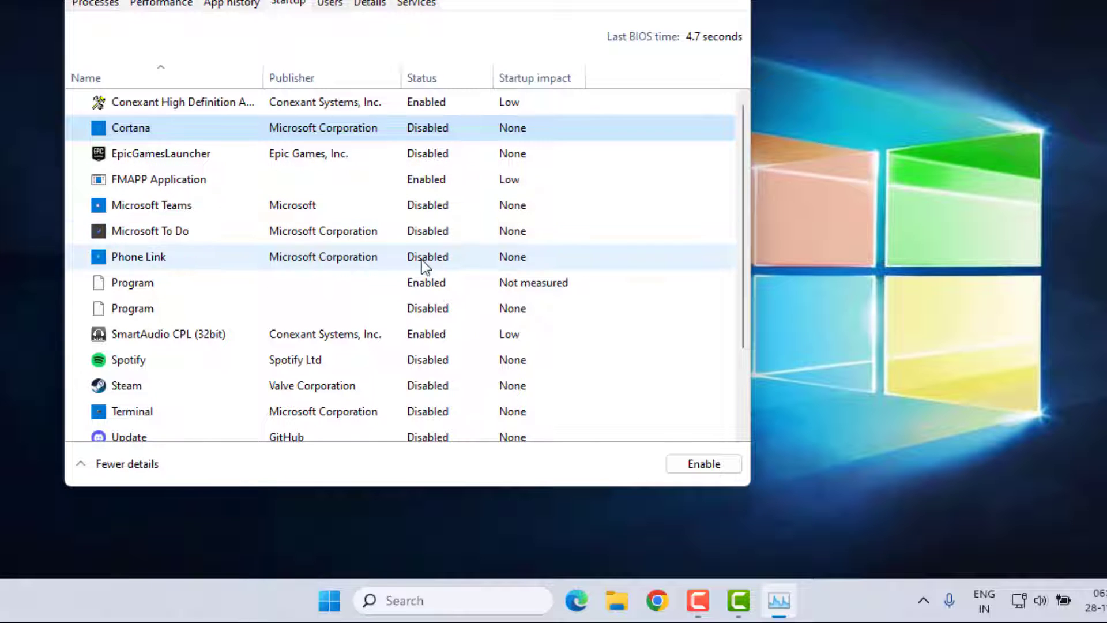
{"action": "scroll", "coordinate": [421, 260], "scroll_direction": "down", "scroll_amount": 2}
{"action": "scroll", "coordinate": [421, 260], "scroll_direction": "up", "scroll_amount": 2}
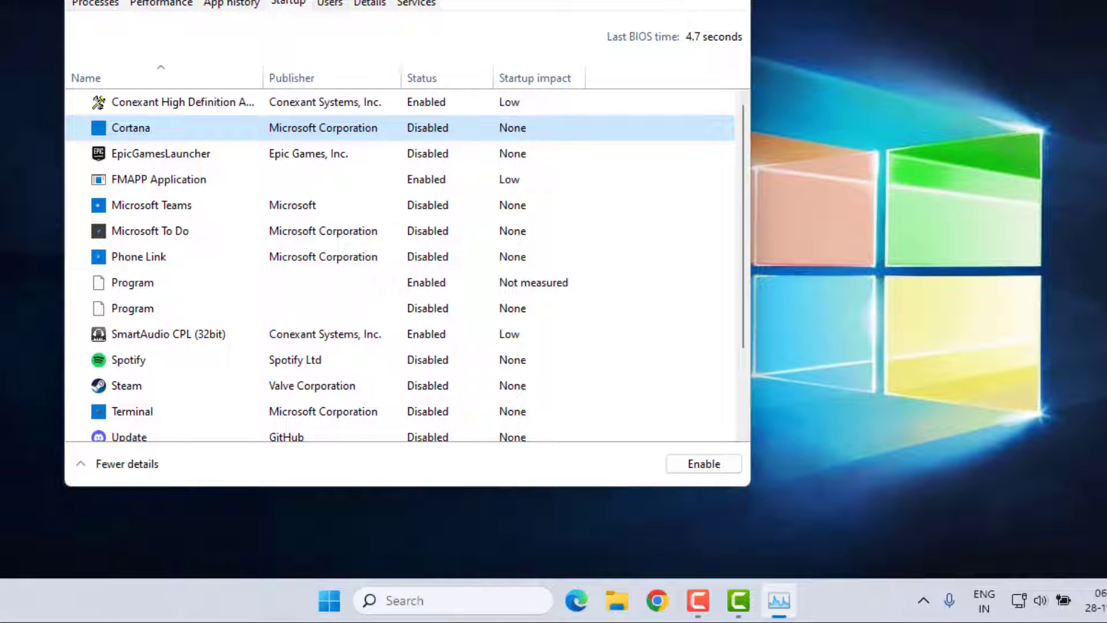
{"action": "key", "text": "alt+F4"}
Open Control Panel and go to Windows Defender Firewall under System and Security.
{"action": "key", "text": "super"}
{"action": "type", "text": "c"}
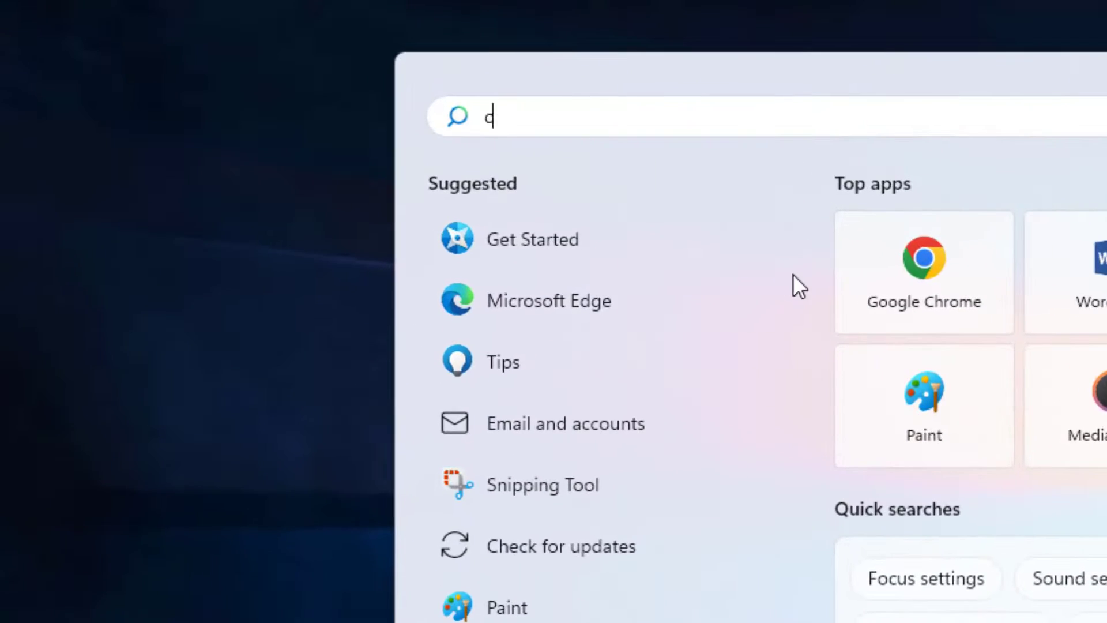
{"action": "type", "text": "ontrol"}
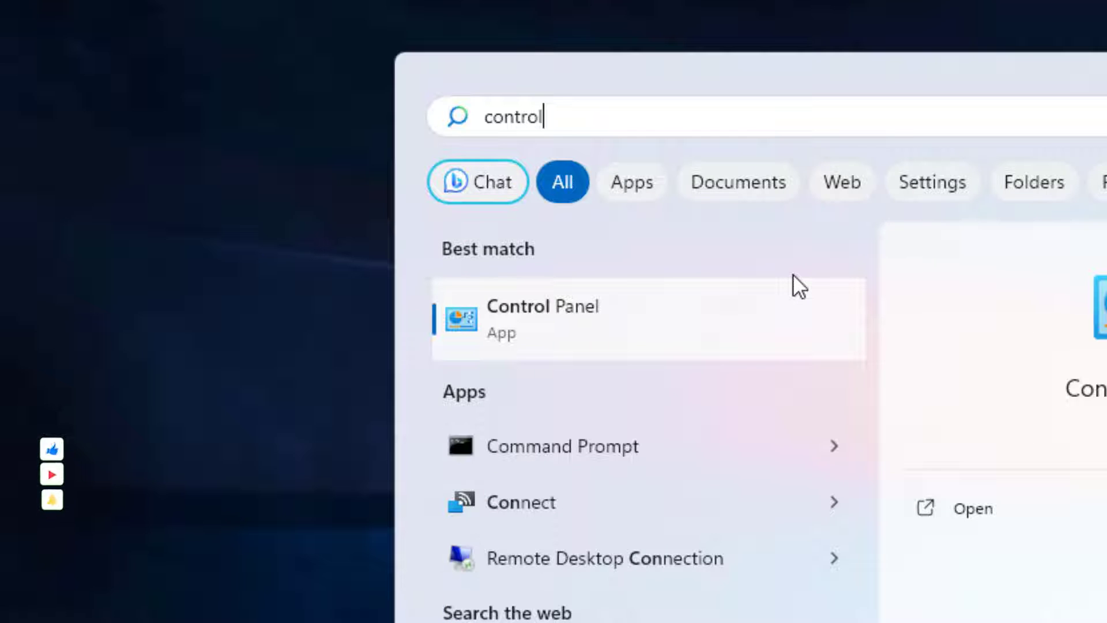
{"action": "key", "text": "Return"}
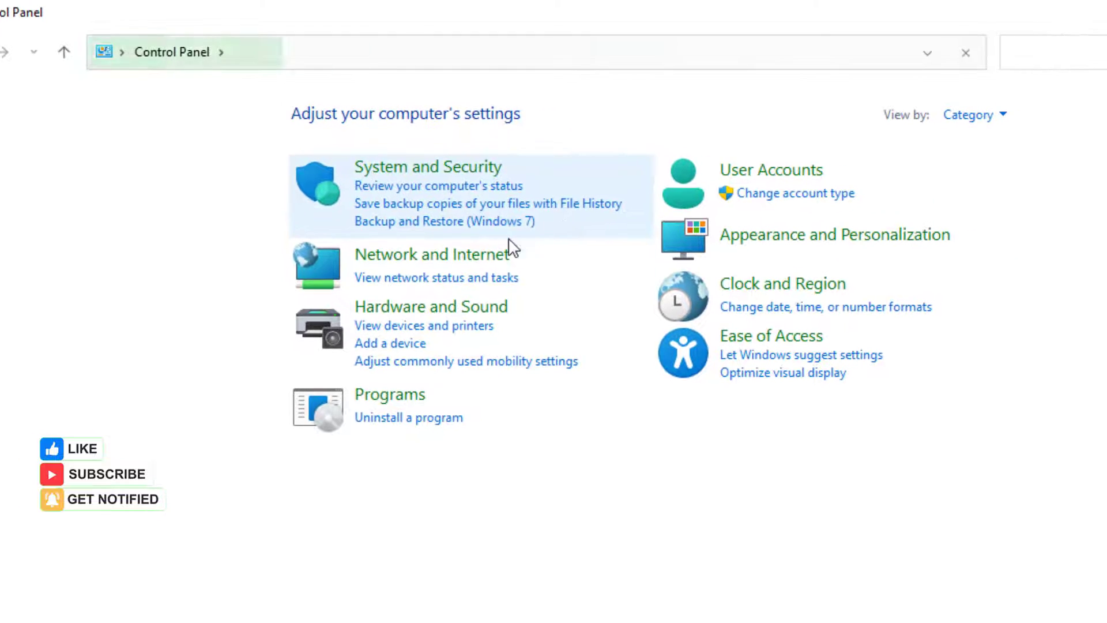
{"action": "left_click", "coordinate": [454, 173]}
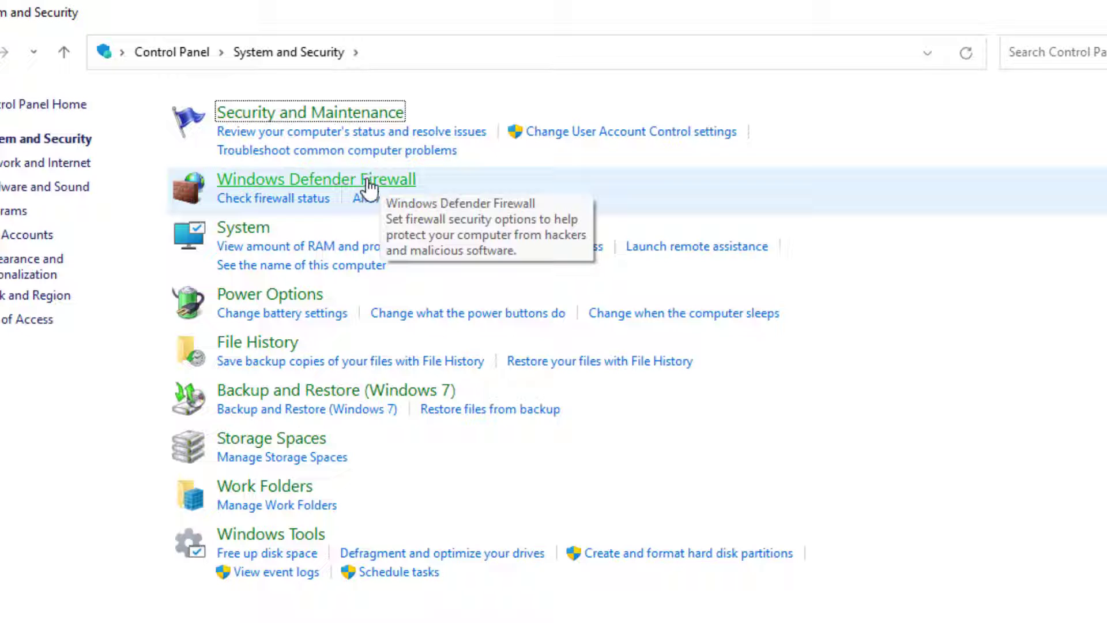
{"action": "left_click", "coordinate": [368, 181]}
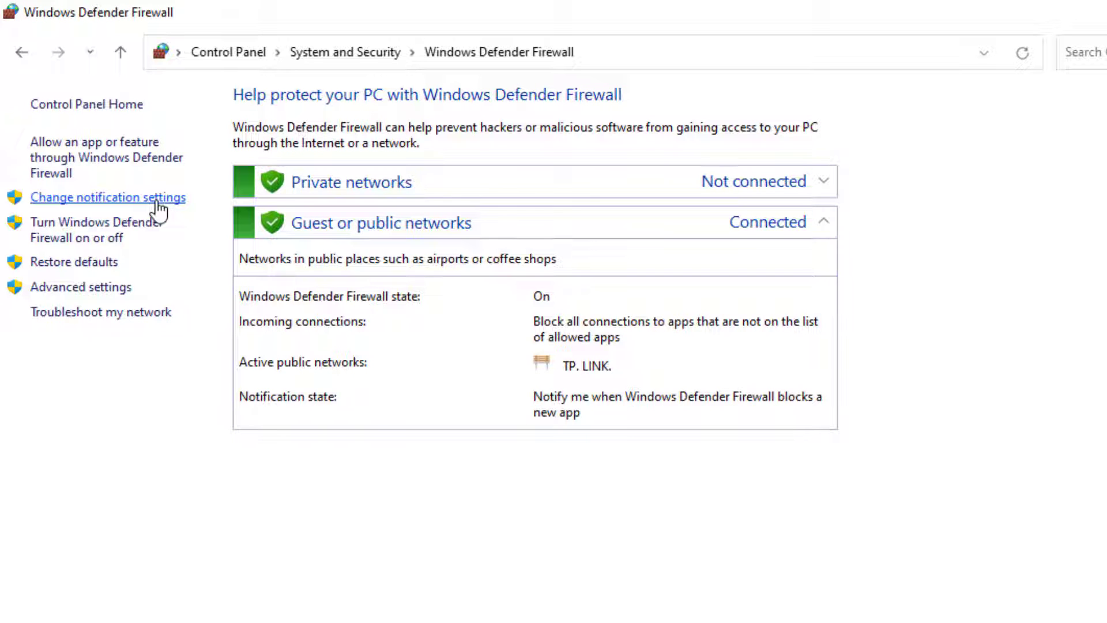
Turn off Windows Defender Firewall for both private and public networks in the firewall's customize settings.
{"action": "left_click", "coordinate": [157, 198]}
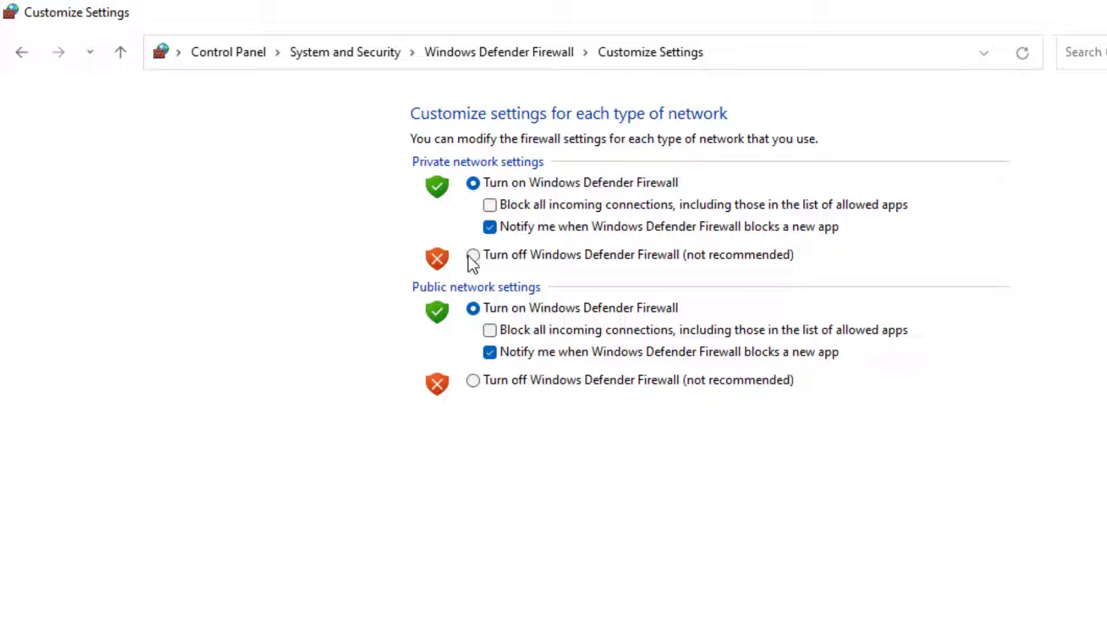
{"action": "left_click", "coordinate": [537, 261]}
{"action": "left_click", "coordinate": [514, 382]}
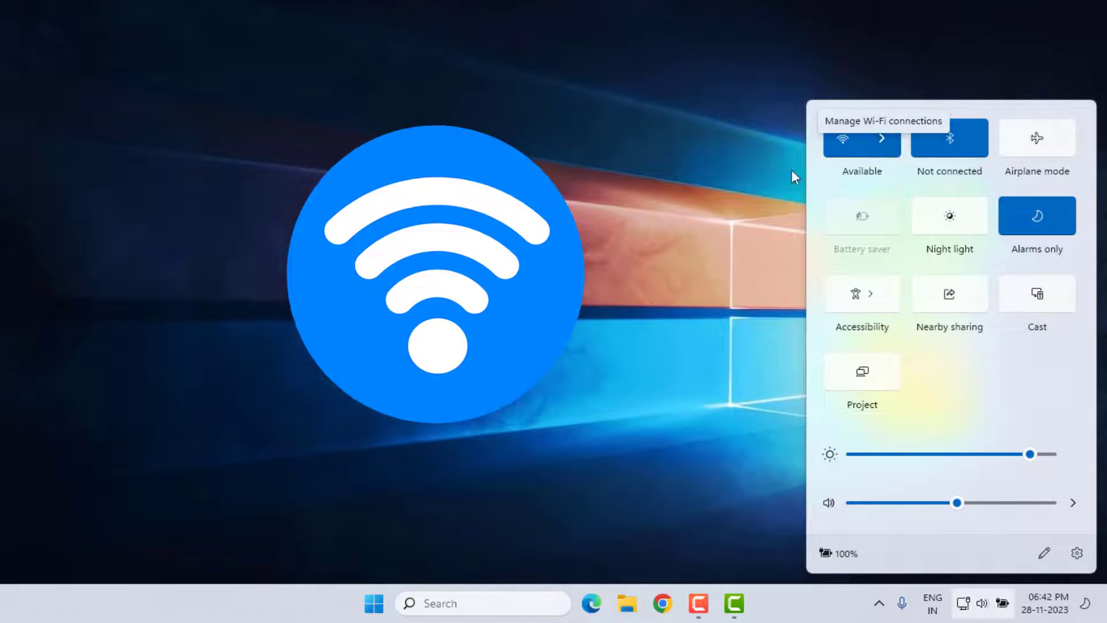
Dismiss the quick settings and open the Network and Internet category in Control Panel.
{"action": "left_click", "coordinate": [720, 186]}
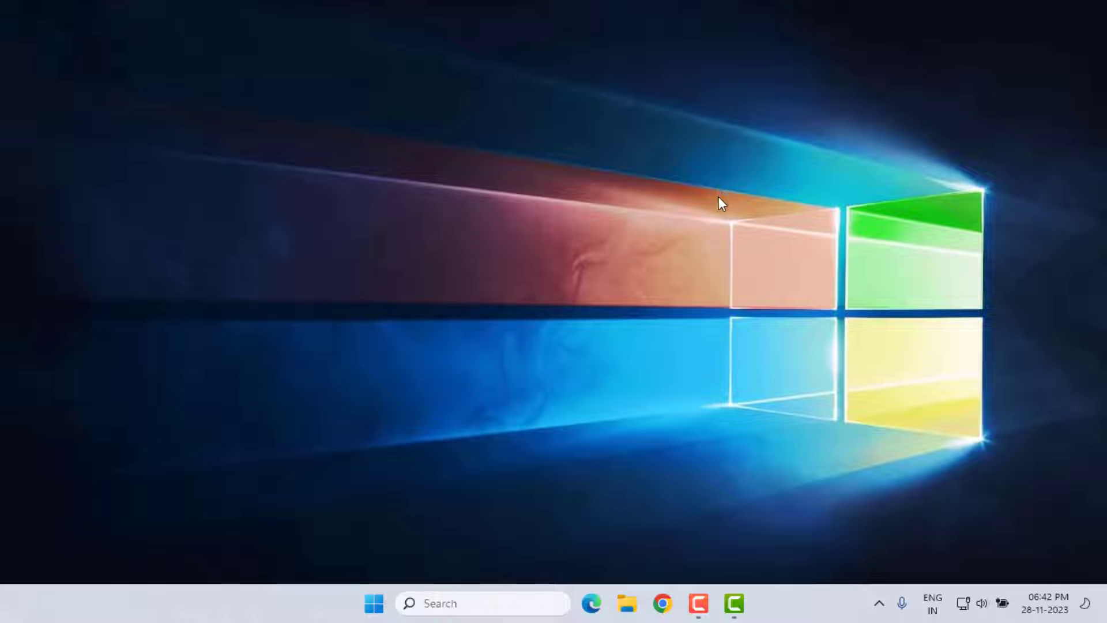
{"action": "key", "text": "super"}
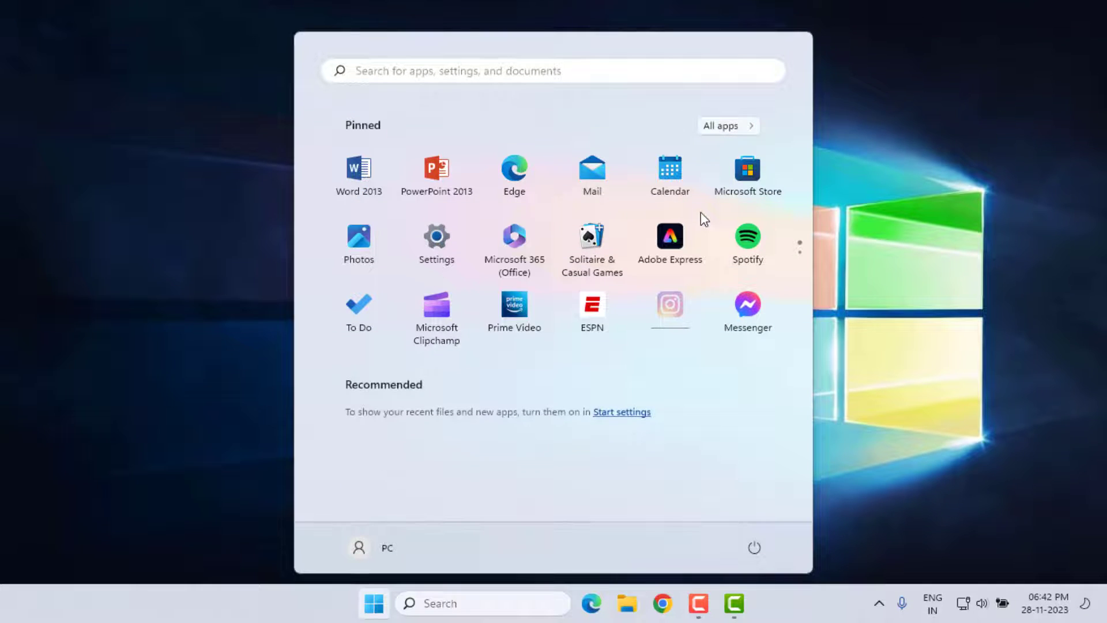
{"action": "type", "text": "control"}
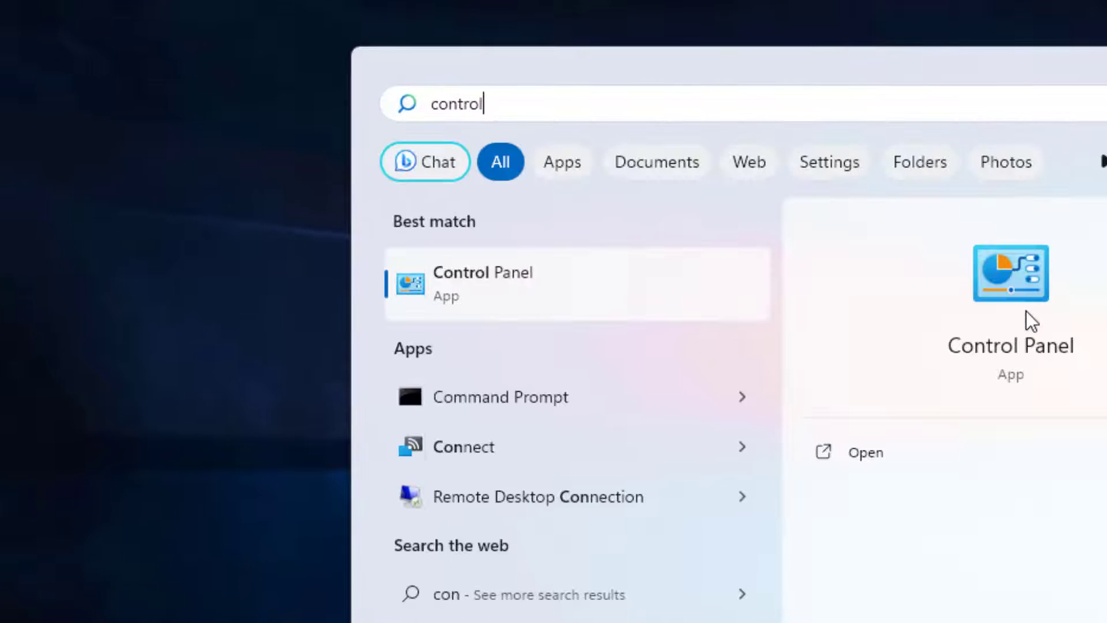
{"action": "key", "text": "Return"}
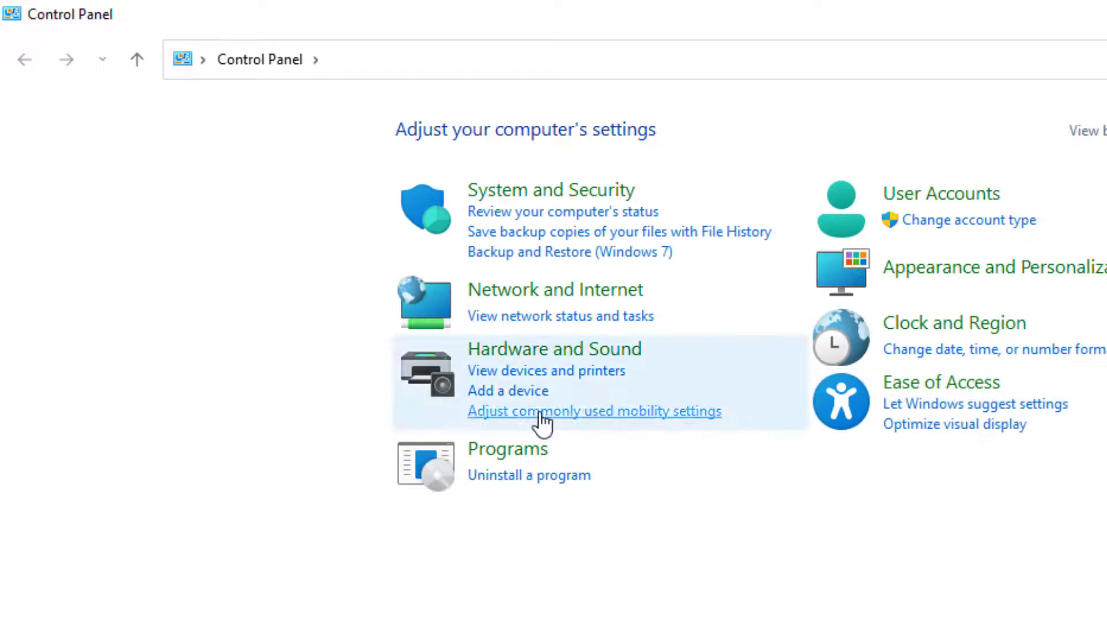
{"action": "left_click", "coordinate": [567, 295]}
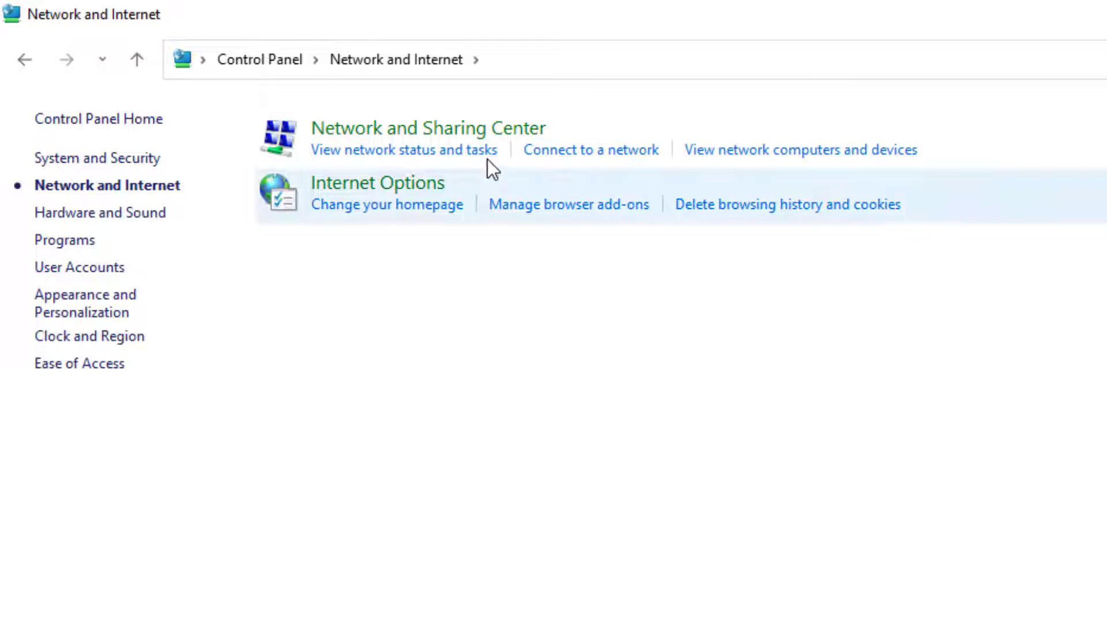
Open the Ethernet adapter's properties from the adapter settings in Network and Sharing Center.
{"action": "left_click", "coordinate": [515, 129]}
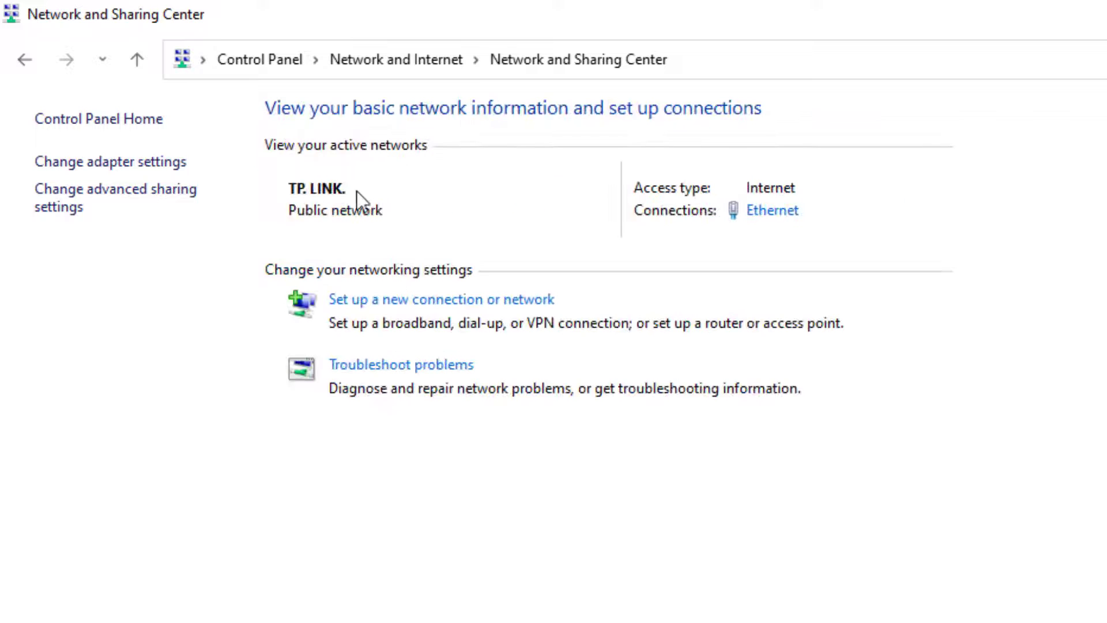
{"action": "left_click", "coordinate": [140, 163]}
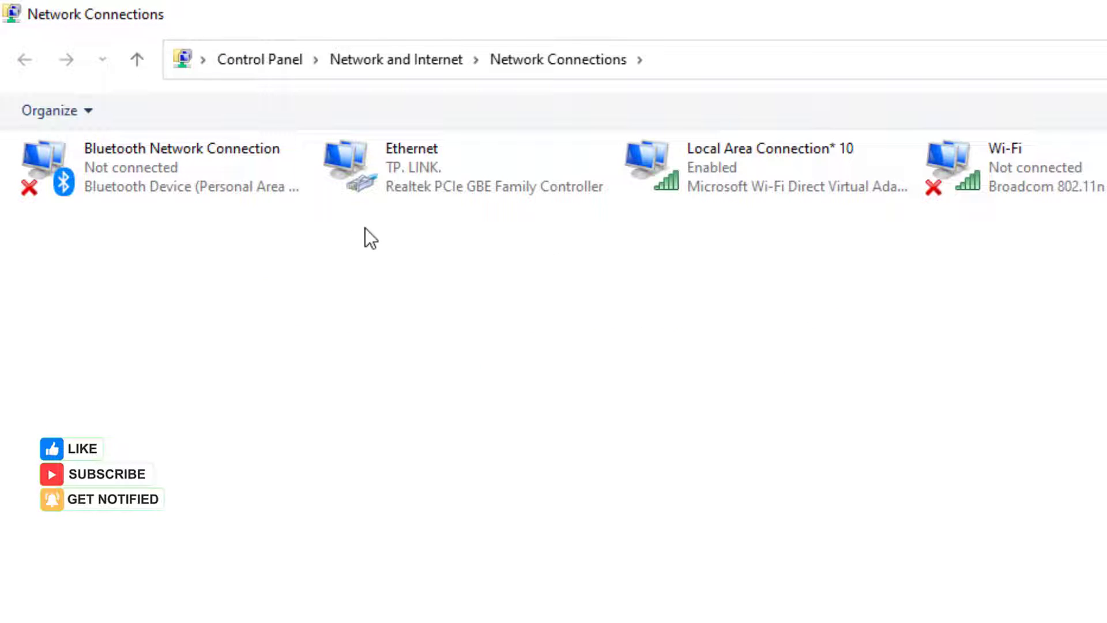
{"action": "left_click", "coordinate": [458, 178]}
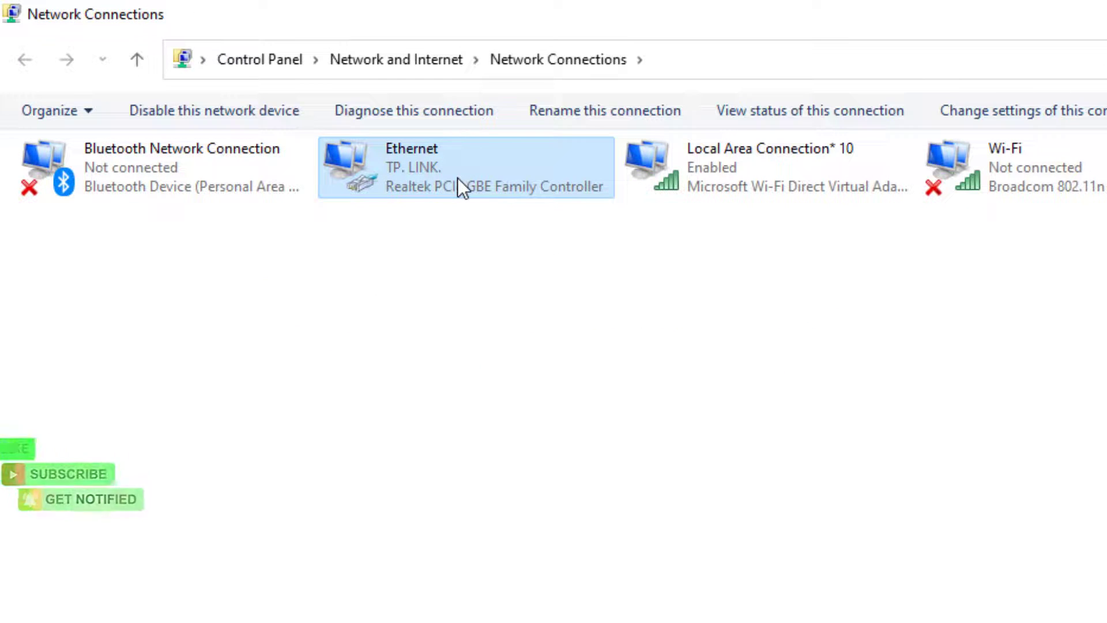
{"action": "right_click", "coordinate": [458, 178]}
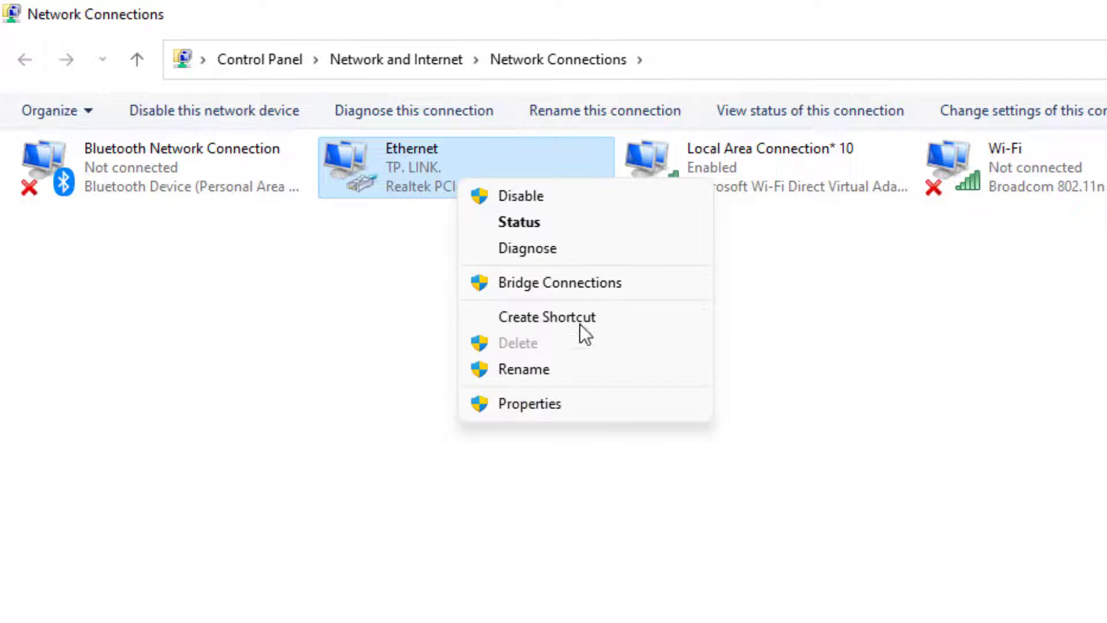
{"action": "left_click", "coordinate": [579, 406]}
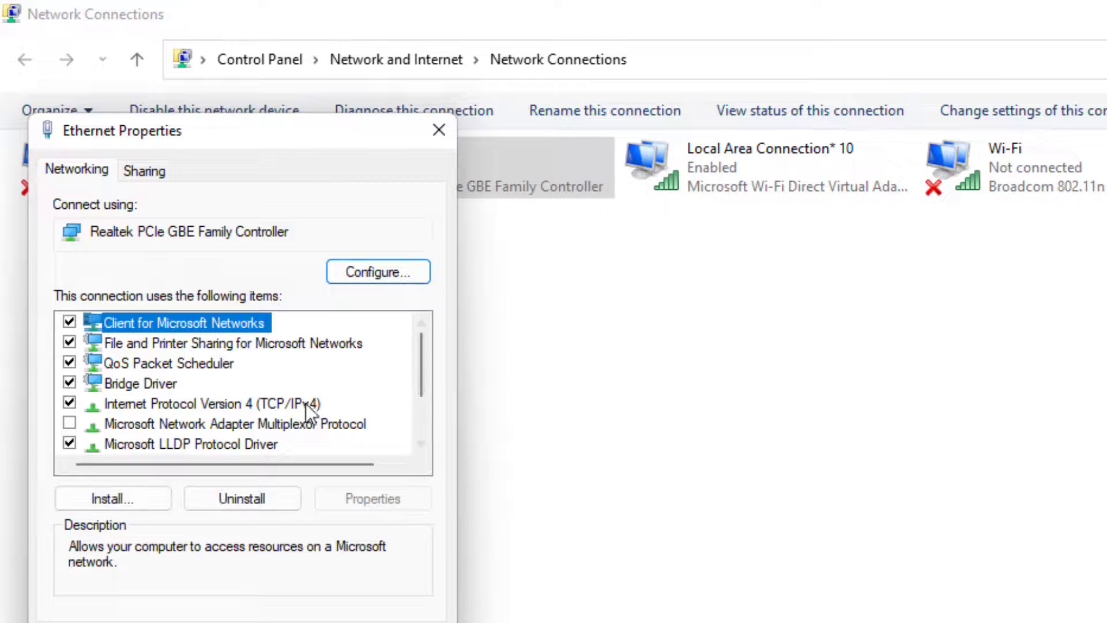
Set the Ethernet adapter's Internet Protocol Version 4 to use preferred DNS server 8.8.8.8 and alternate DNS server 8.8.4.4, and confirm the properties.
{"action": "left_click", "coordinate": [276, 407]}
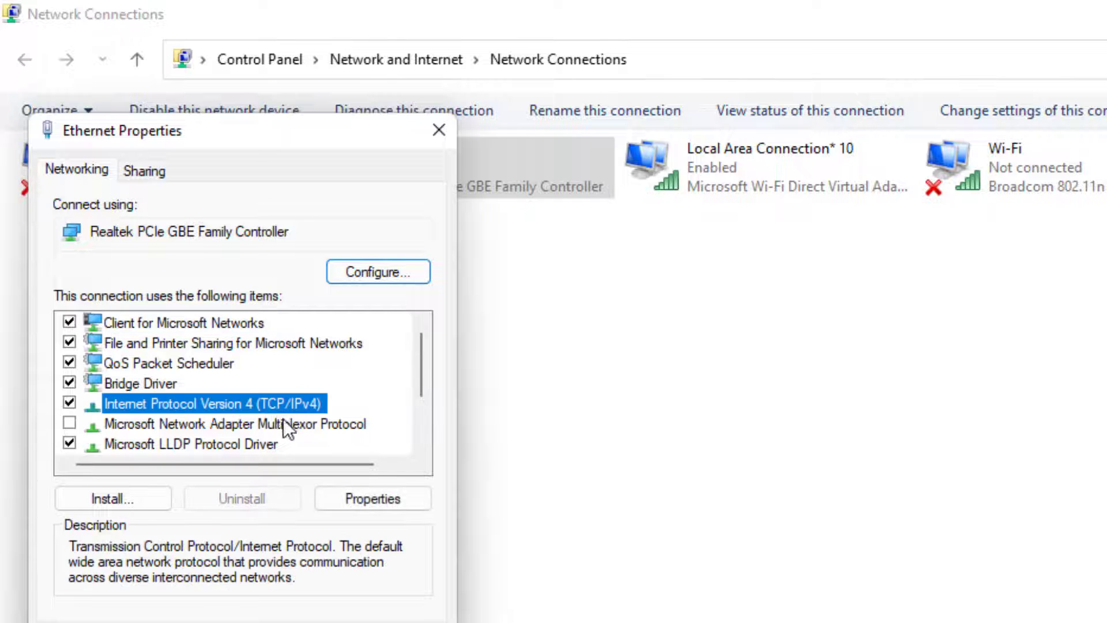
{"action": "left_click", "coordinate": [369, 500]}
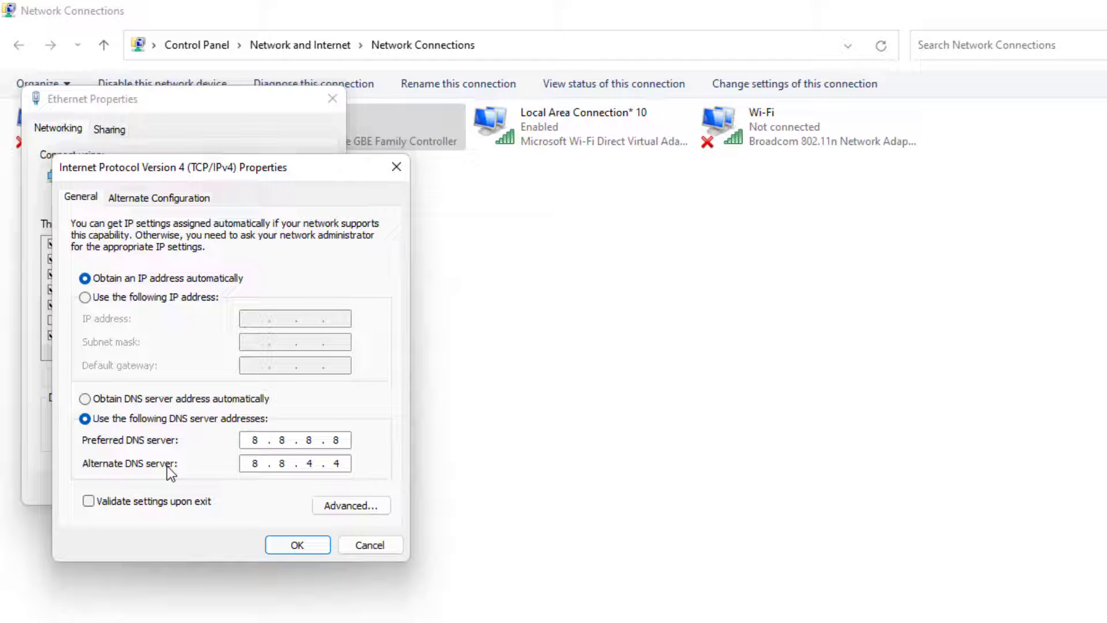
{"action": "left_click", "coordinate": [298, 545]}
{"action": "left_click", "coordinate": [233, 488]}
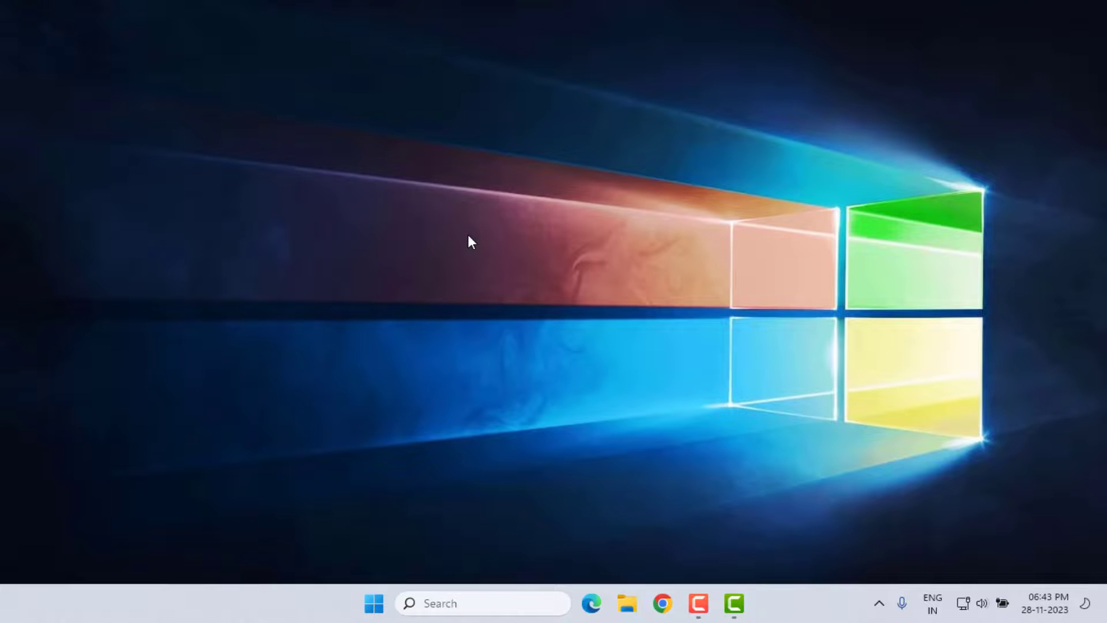
Check the Windows Update status in the Settings app, and close Settings.
{"action": "key", "text": "super+i"}
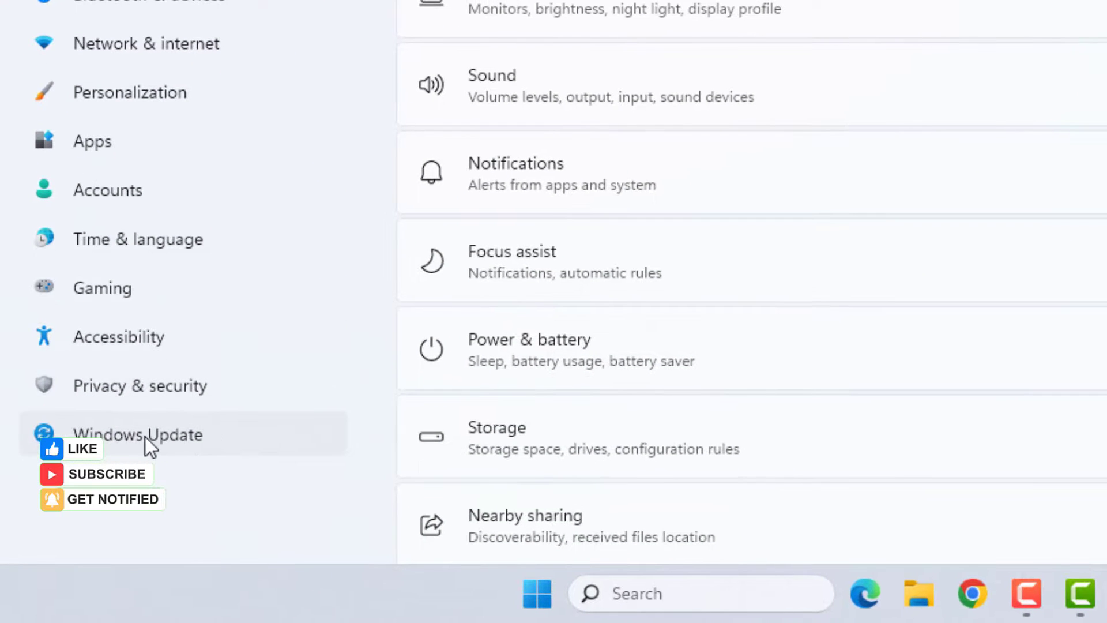
{"action": "left_click", "coordinate": [144, 437]}
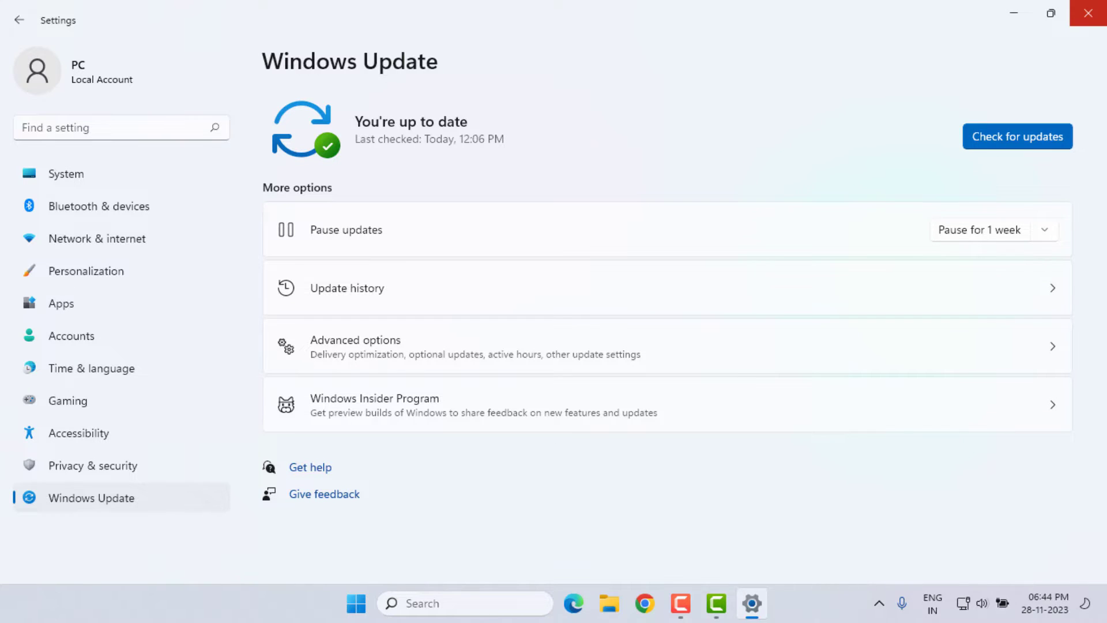
{"action": "left_click", "coordinate": [1088, 12]}
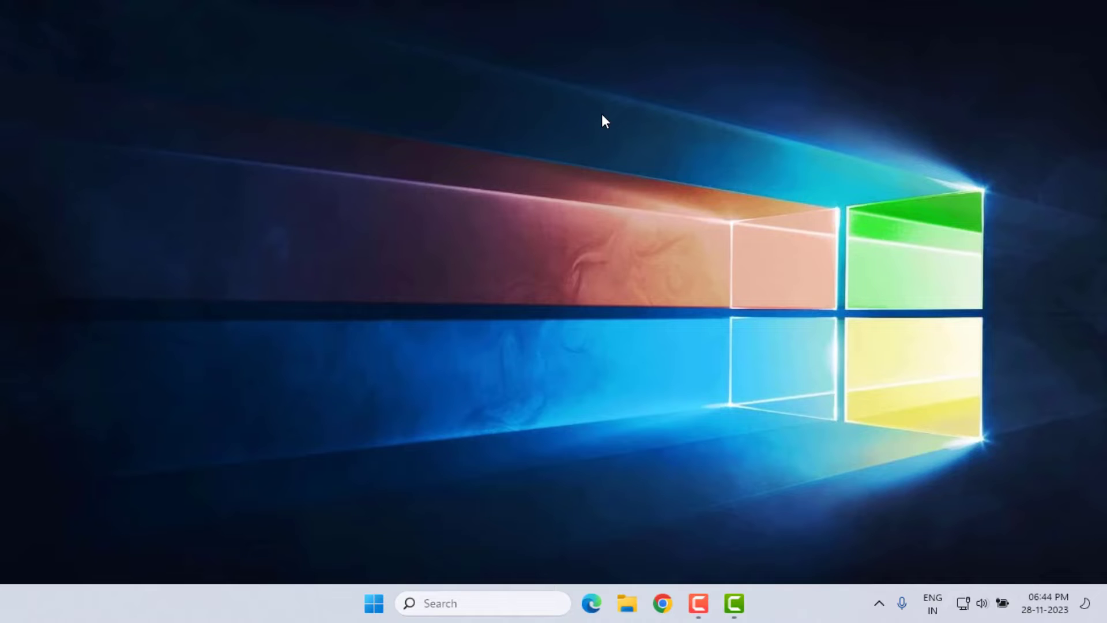